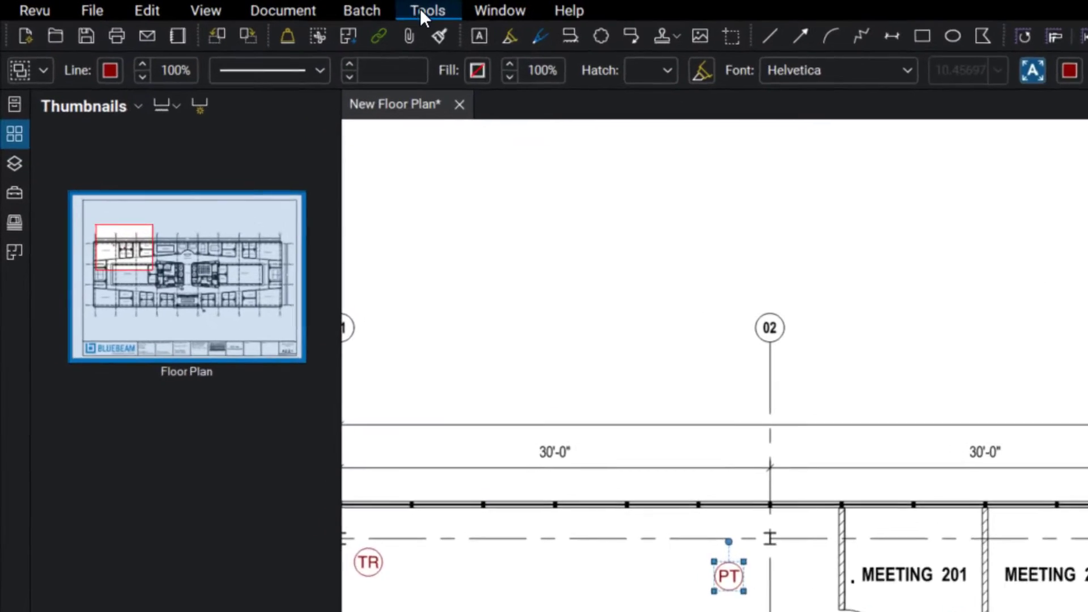
- Draw a Cloud+ around Meetings 201–204 with a callout below reading 'Verify area measurement of each office'
{"action": "left_click", "coordinate": [229, 6]}
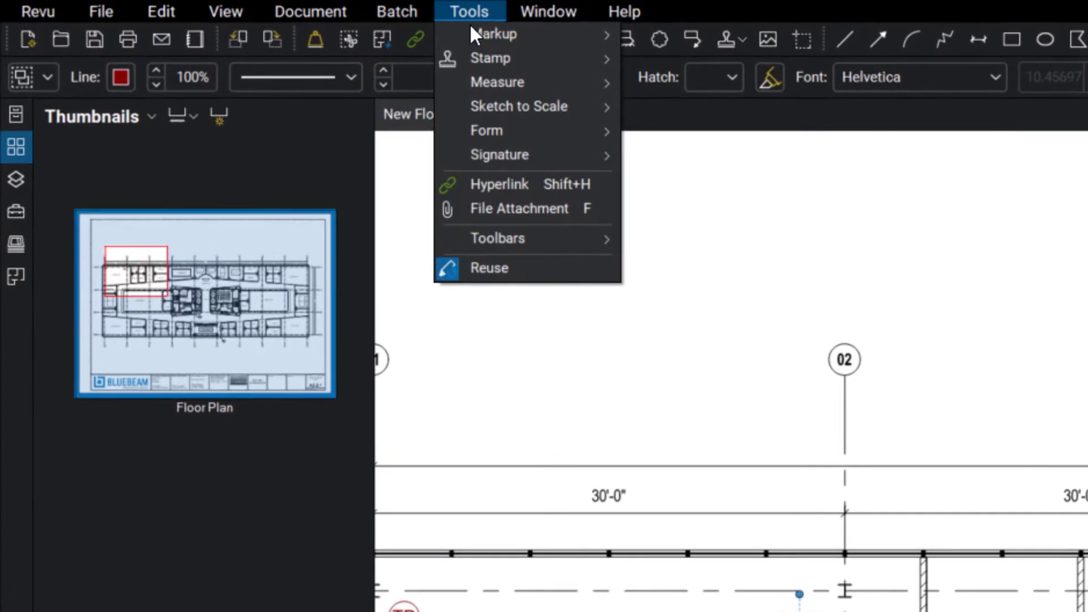
{"action": "mouse_move", "coordinate": [492, 36]}
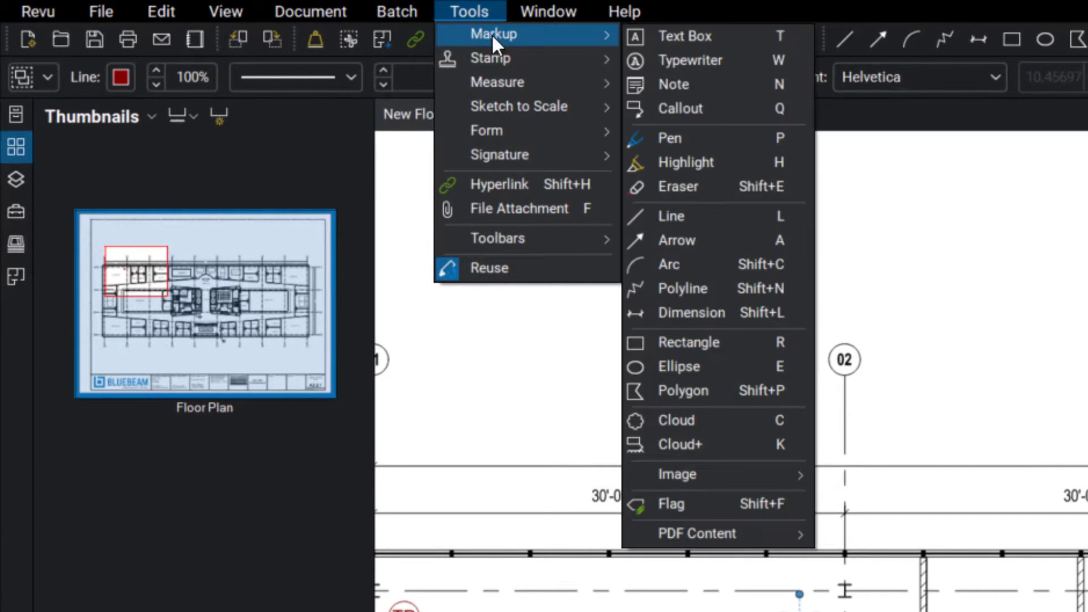
{"action": "left_click", "coordinate": [685, 445]}
{"action": "left_click_drag", "start_coordinate": [886, 521], "coordinate": [680, 453]}
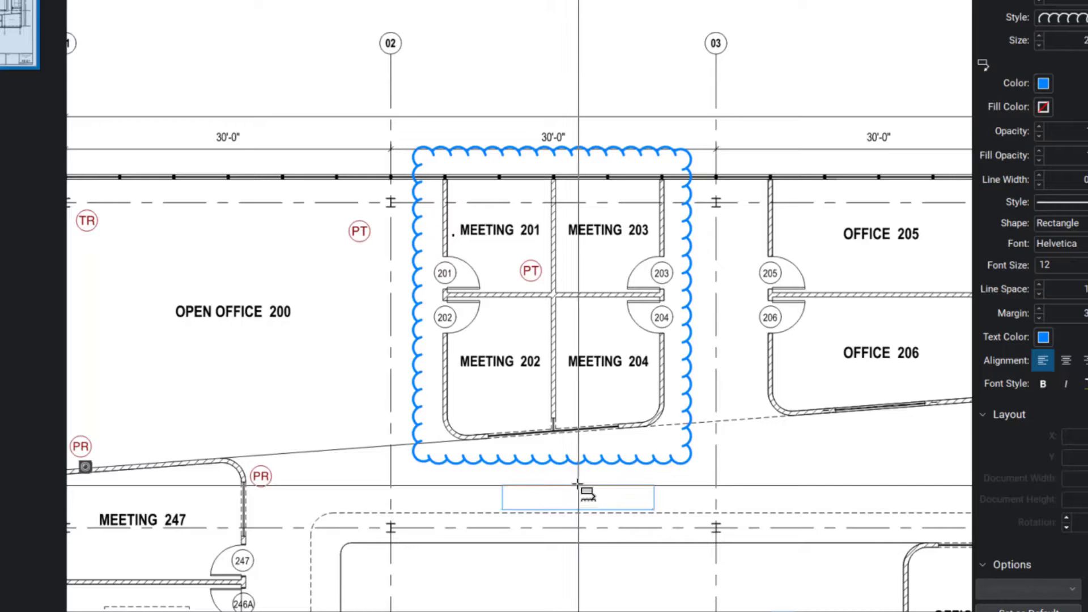
{"action": "left_click", "coordinate": [667, 505]}
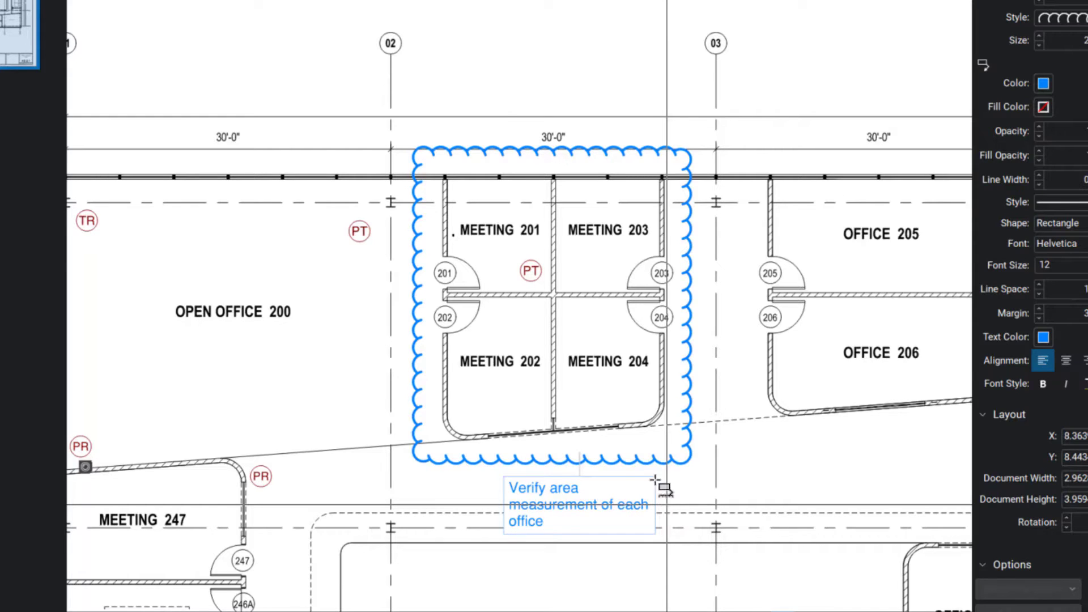
- Widen the callout text box to two lines and place an RFI 1 delta from My Tools below the cloud
{"action": "left_click", "coordinate": [686, 481]}
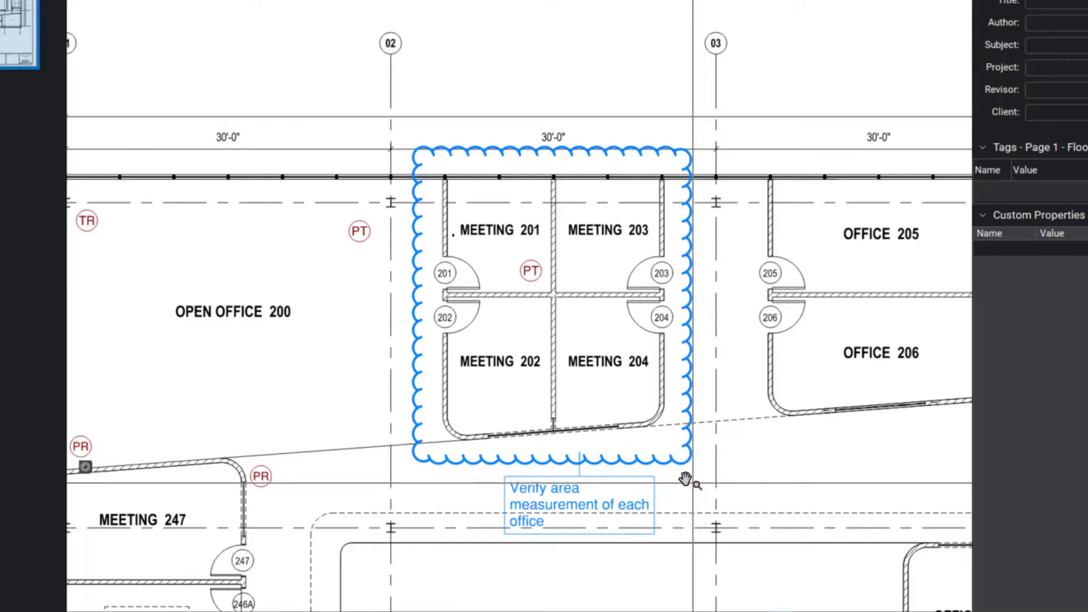
{"action": "left_click", "coordinate": [667, 513]}
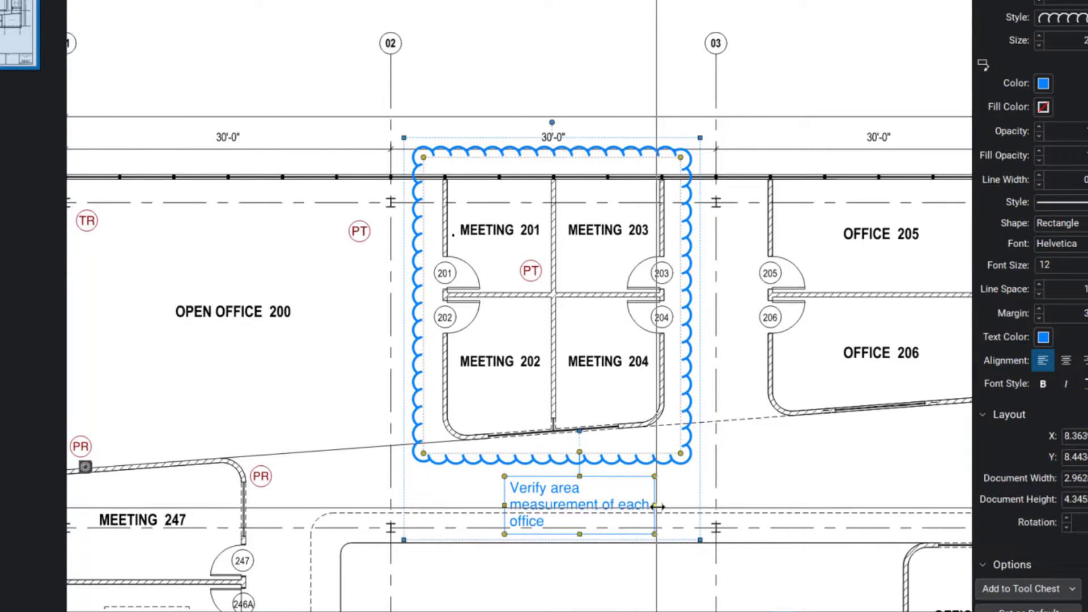
{"action": "left_click_drag", "start_coordinate": [655, 504], "coordinate": [691, 502]}
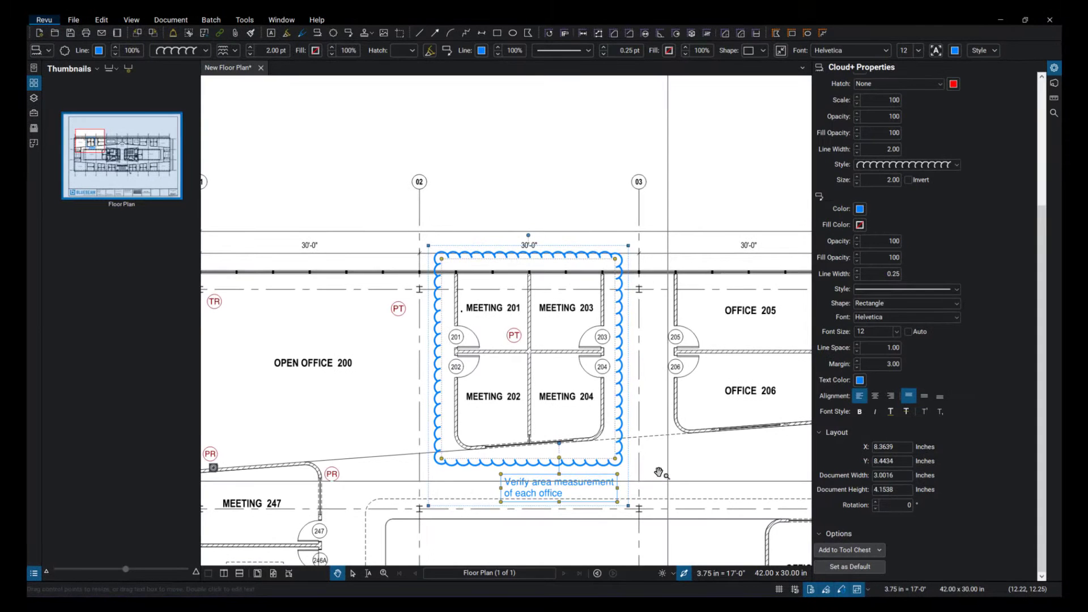
{"action": "left_click", "coordinate": [659, 472]}
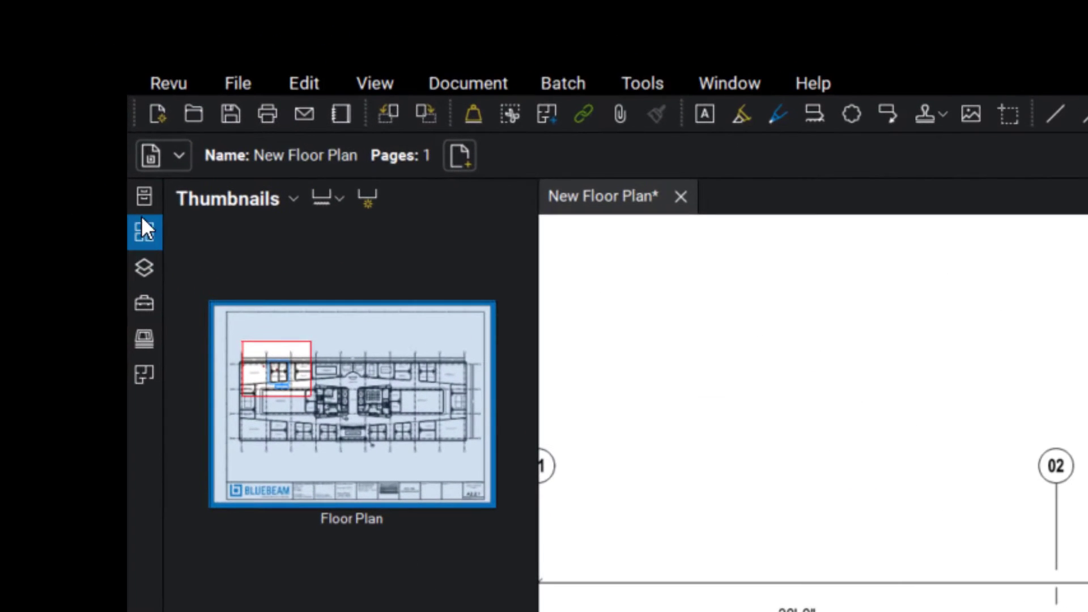
{"action": "left_click", "coordinate": [146, 304]}
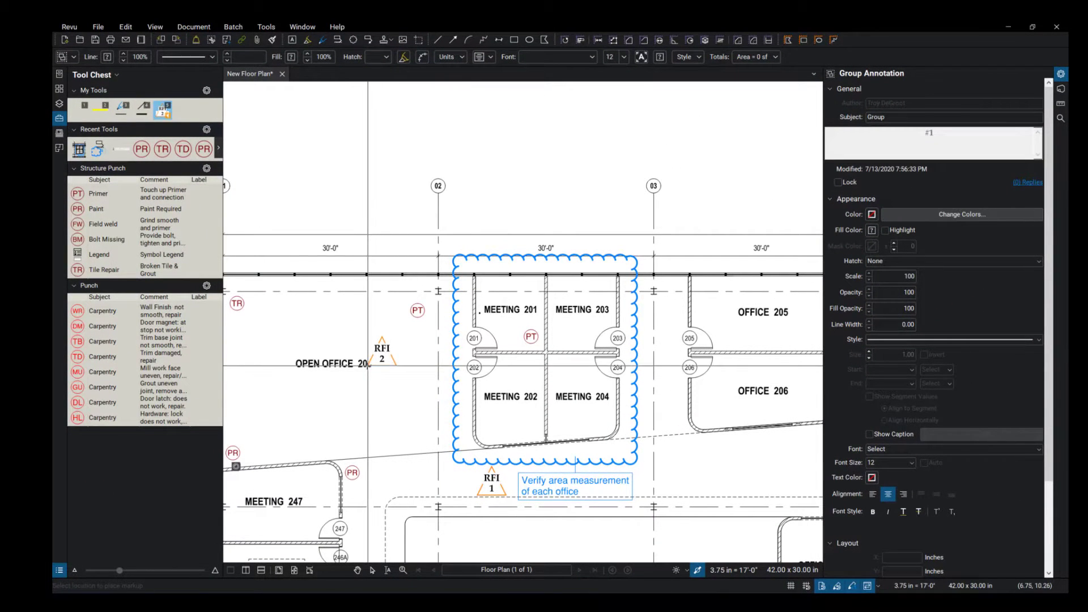
{"action": "key", "text": "Escape"}
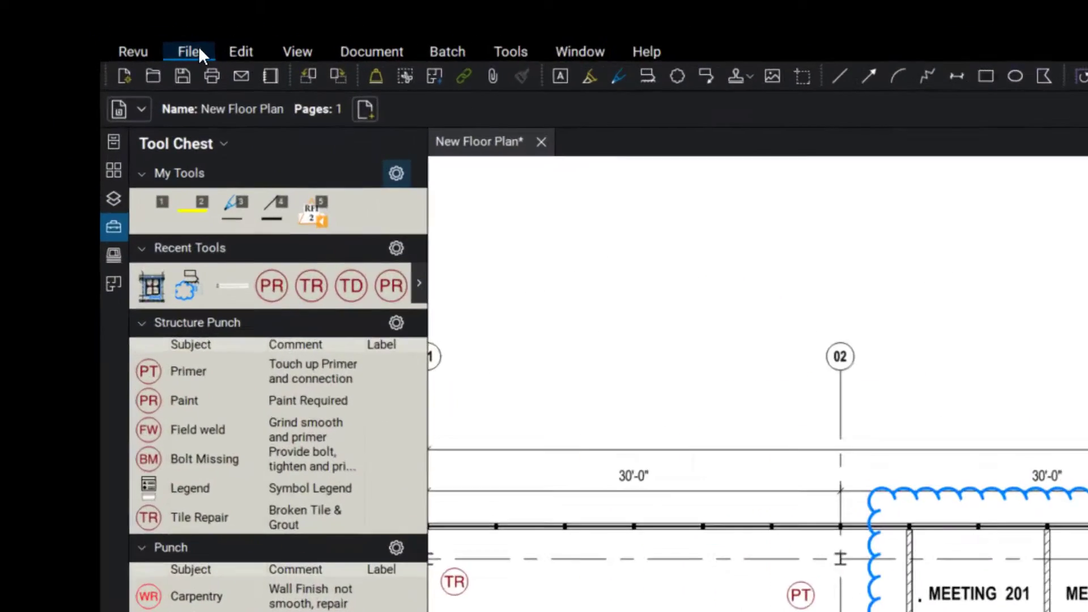
- Snapshot the region between gridlines 02 and 03 covering the cloud, note and RFI 1 delta
{"action": "left_click", "coordinate": [238, 52]}
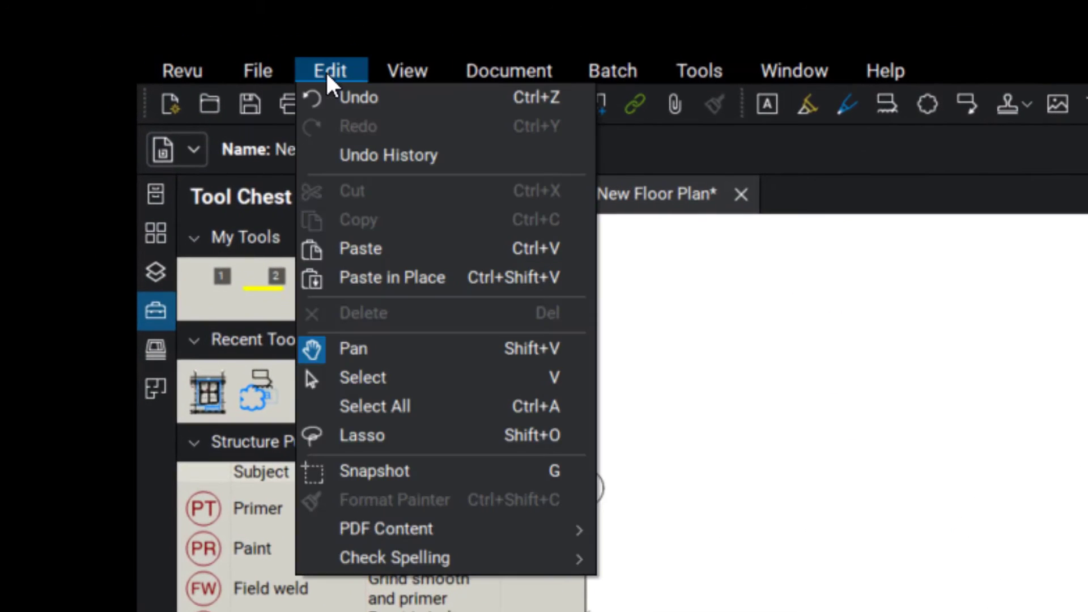
{"action": "left_click", "coordinate": [374, 468]}
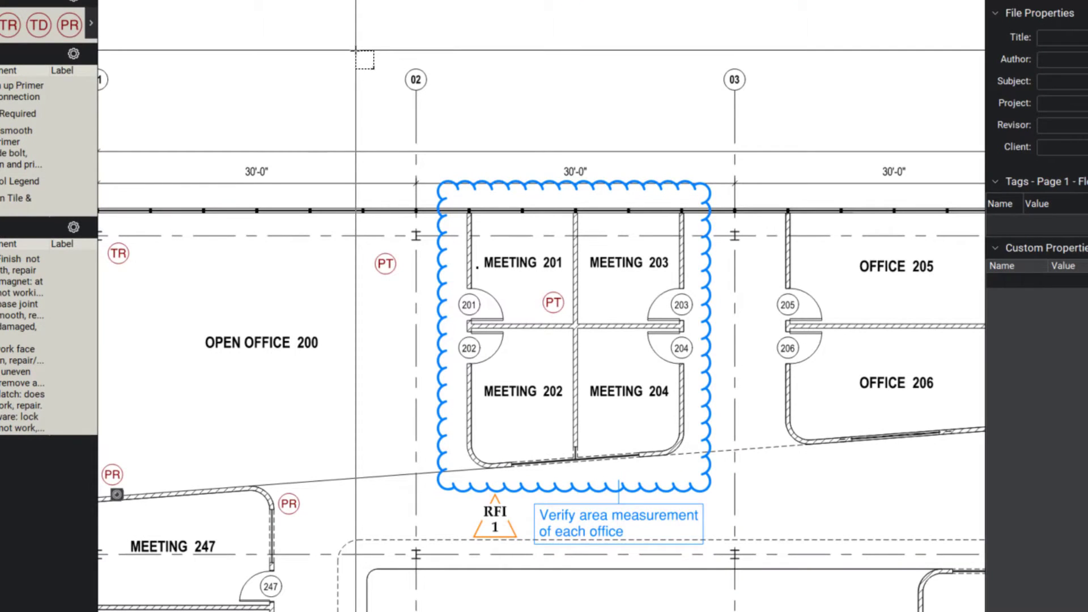
{"action": "left_click_drag", "start_coordinate": [356, 50], "coordinate": [771, 590]}
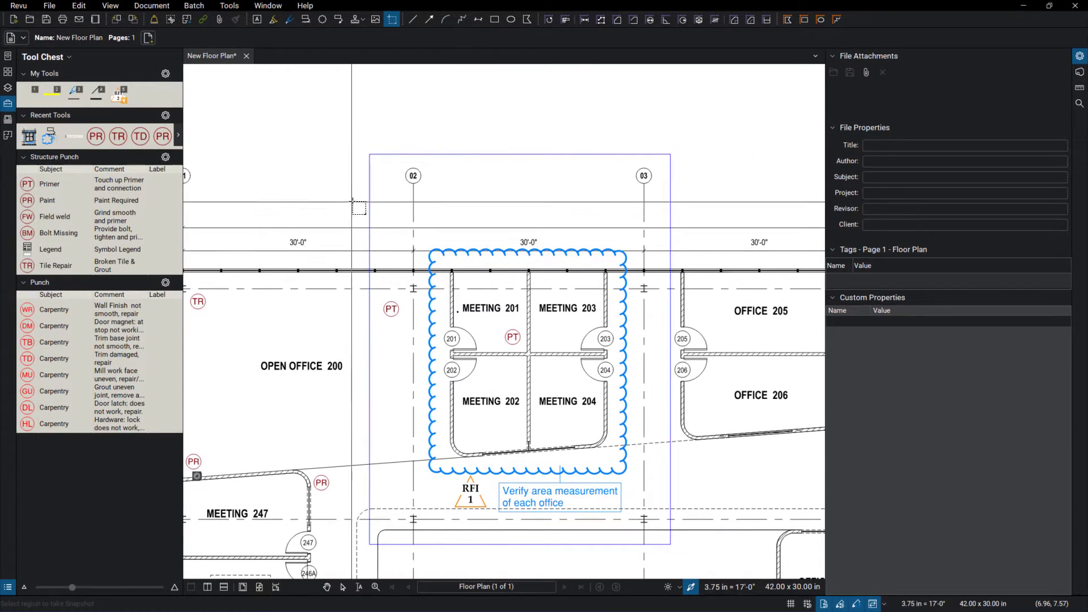
- Create Document1 from the BB RFI form template and scroll to its blank page 2
{"action": "left_click", "coordinate": [51, 7]}
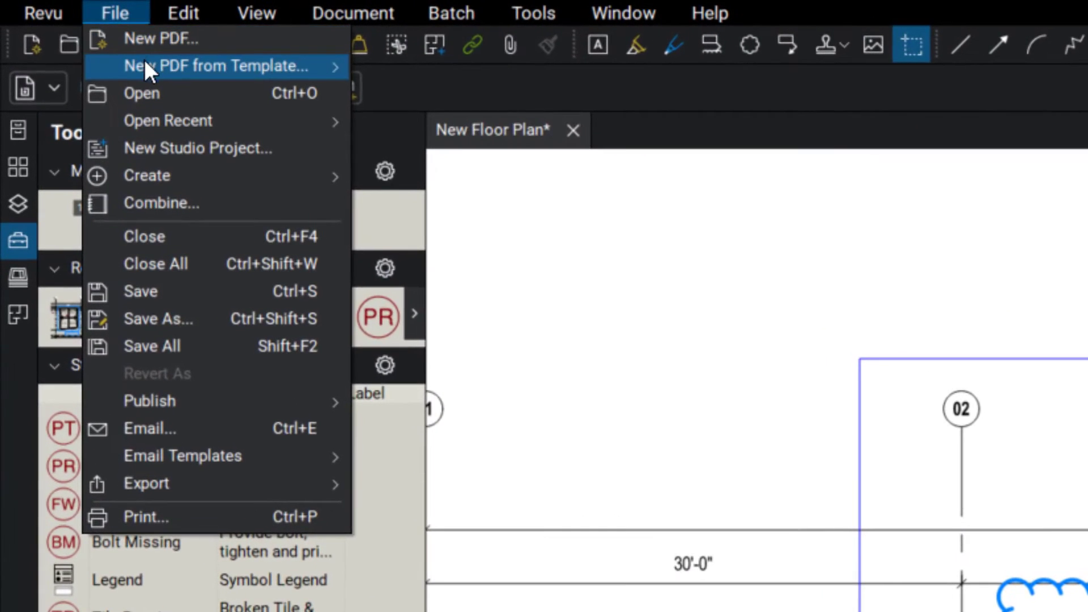
{"action": "mouse_move", "coordinate": [81, 29]}
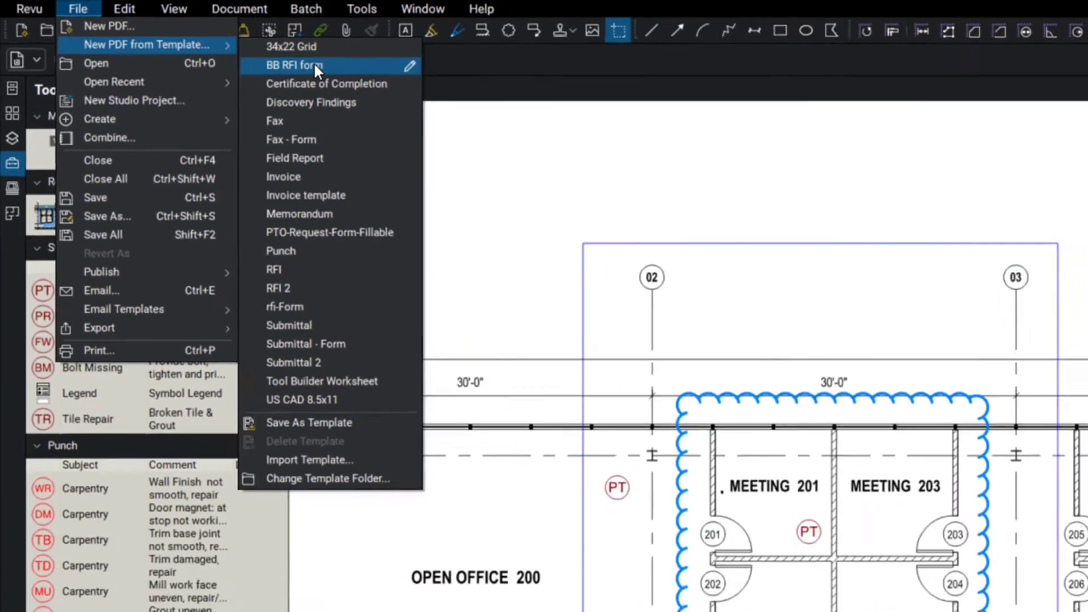
{"action": "left_click", "coordinate": [434, 95]}
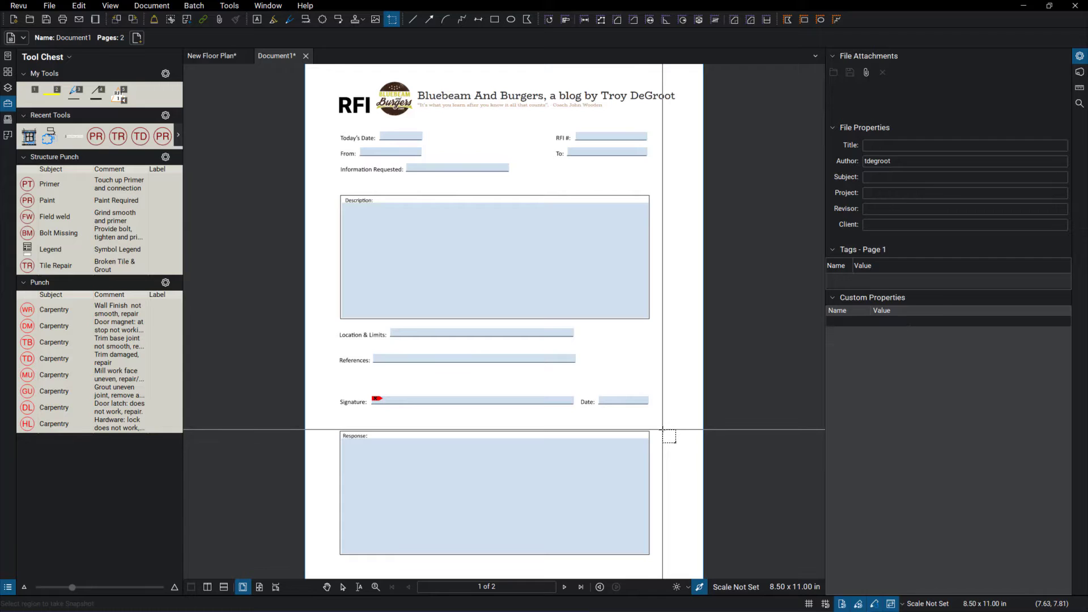
{"action": "scroll", "coordinate": [663, 429], "scroll_direction": "down", "scroll_amount": 8}
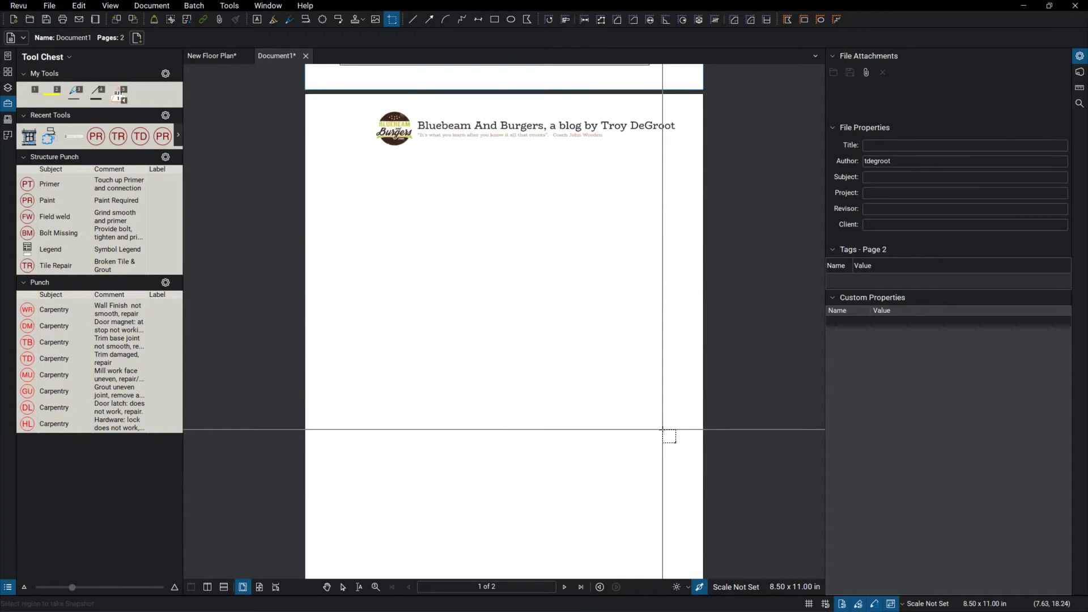
{"action": "scroll", "coordinate": [663, 430], "scroll_direction": "down", "scroll_amount": 1}
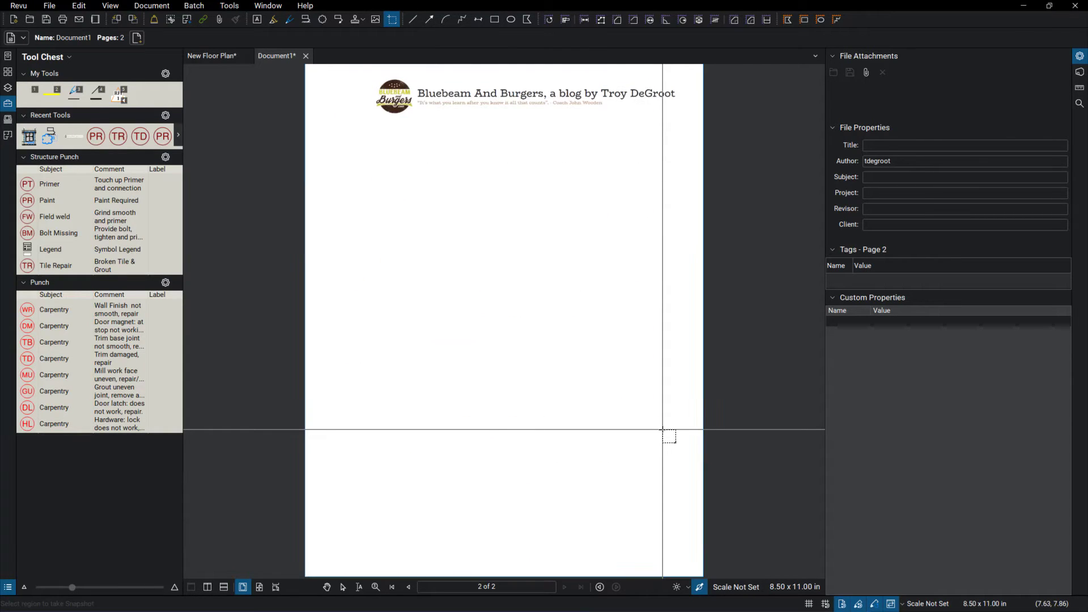
- Paste the floor-plan snapshot onto page 2 and shift it toward the page centre
{"action": "right_click", "coordinate": [362, 448]}
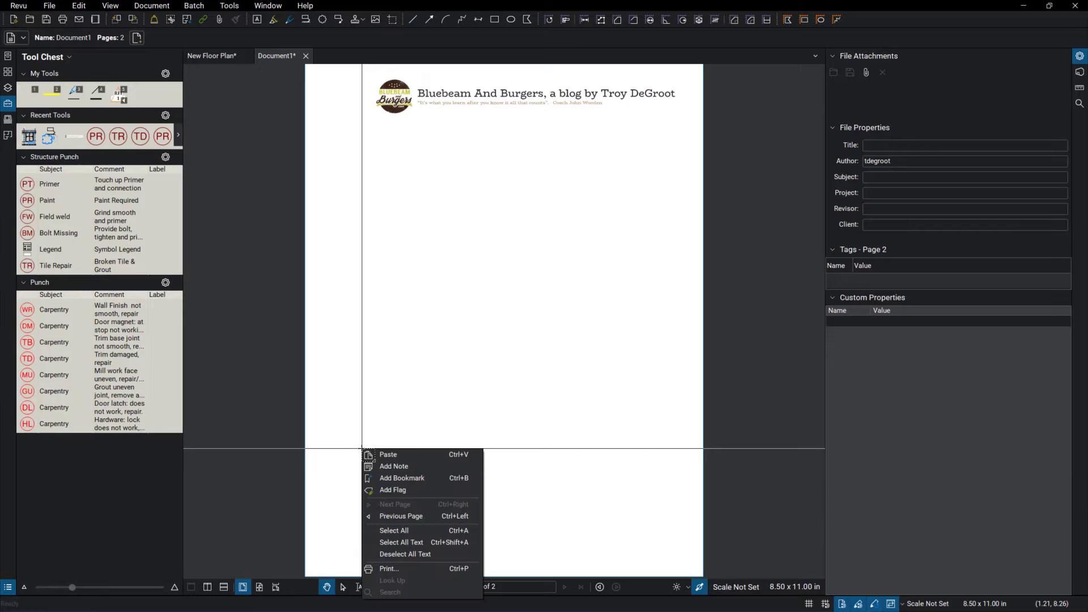
{"action": "left_click", "coordinate": [395, 454]}
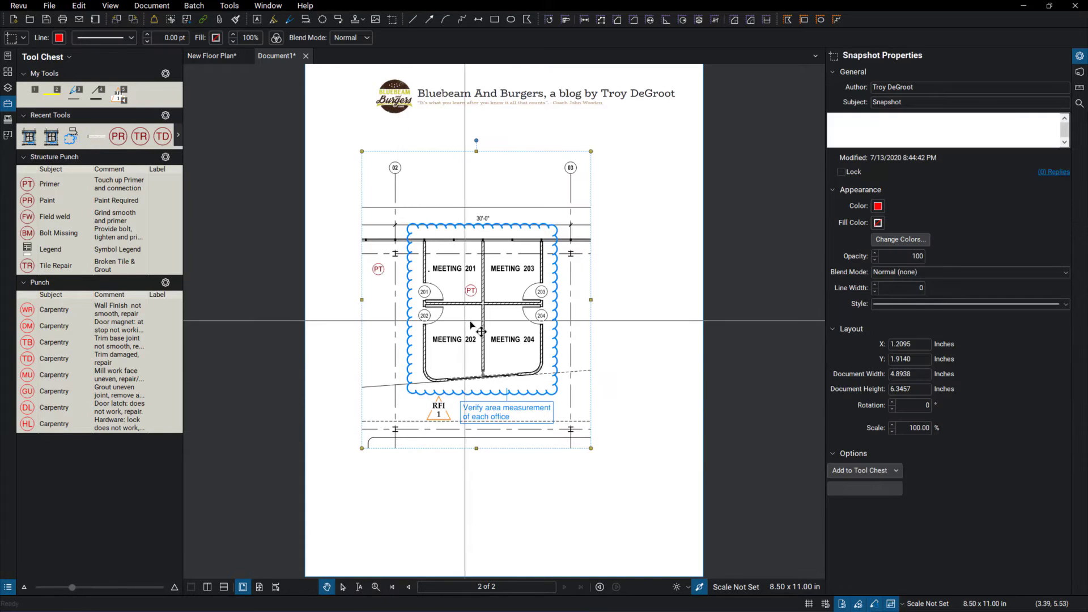
{"action": "left_click_drag", "start_coordinate": [479, 325], "coordinate": [515, 336]}
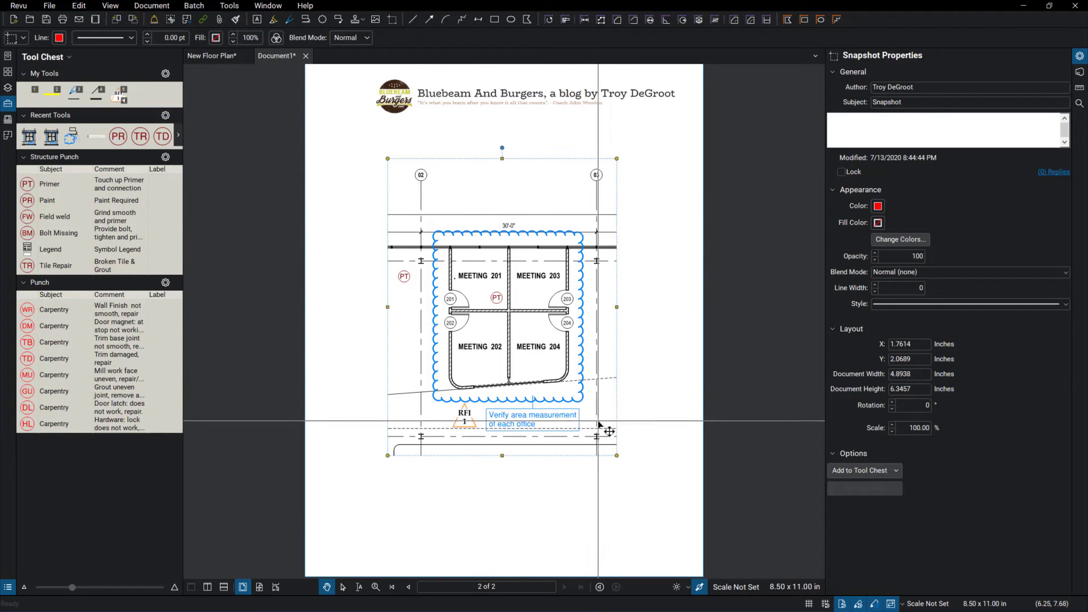
- Flatten the pasted snapshot into page 2 and return to page 1
{"action": "right_click", "coordinate": [512, 315]}
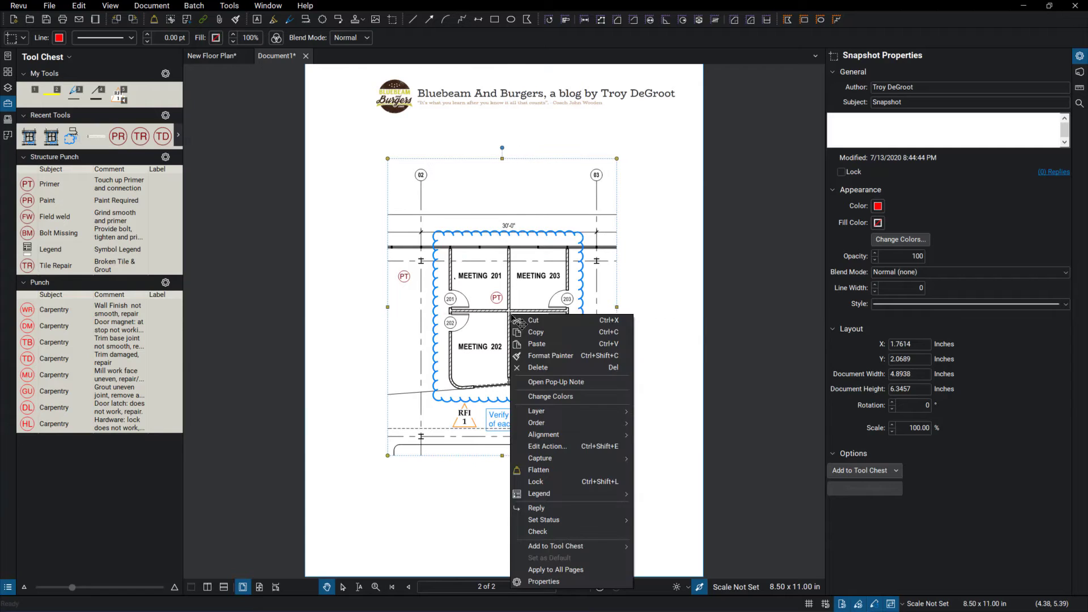
{"action": "left_click", "coordinate": [539, 470]}
{"action": "scroll", "coordinate": [631, 377], "scroll_direction": "up", "scroll_amount": 5}
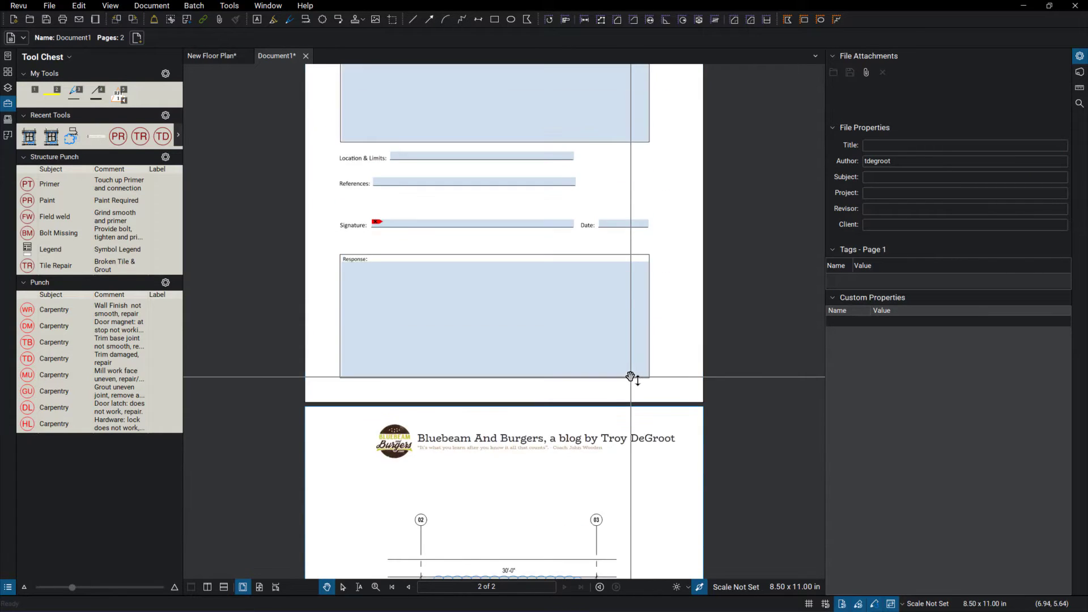
{"action": "scroll", "coordinate": [631, 377], "scroll_direction": "up", "scroll_amount": 3}
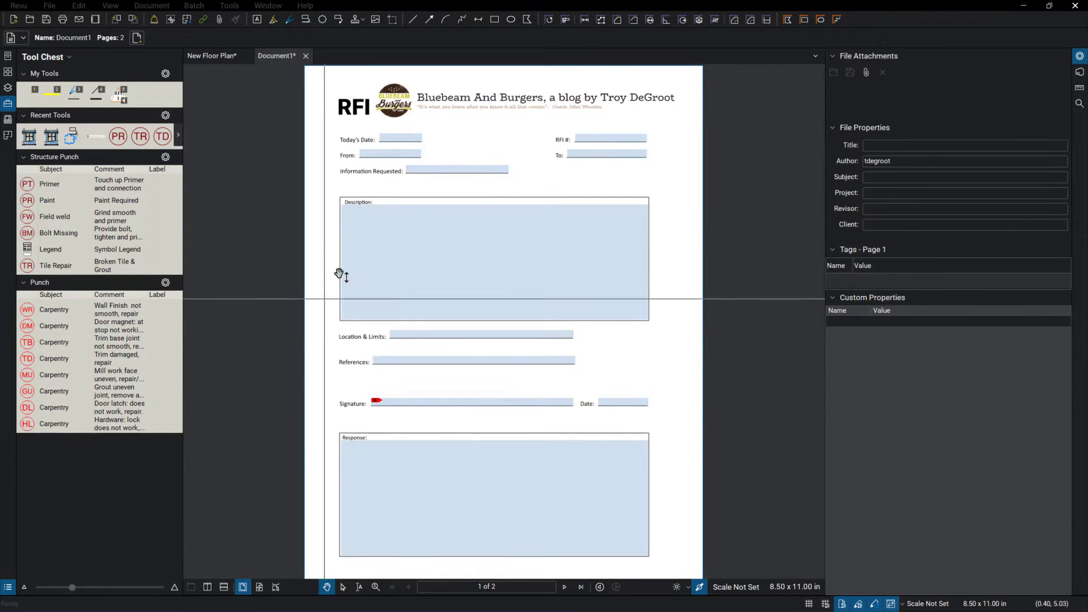
- Save the RFI form to the Desktop as RFI 1.pdf, replacing the existing file
{"action": "left_click", "coordinate": [46, 21]}
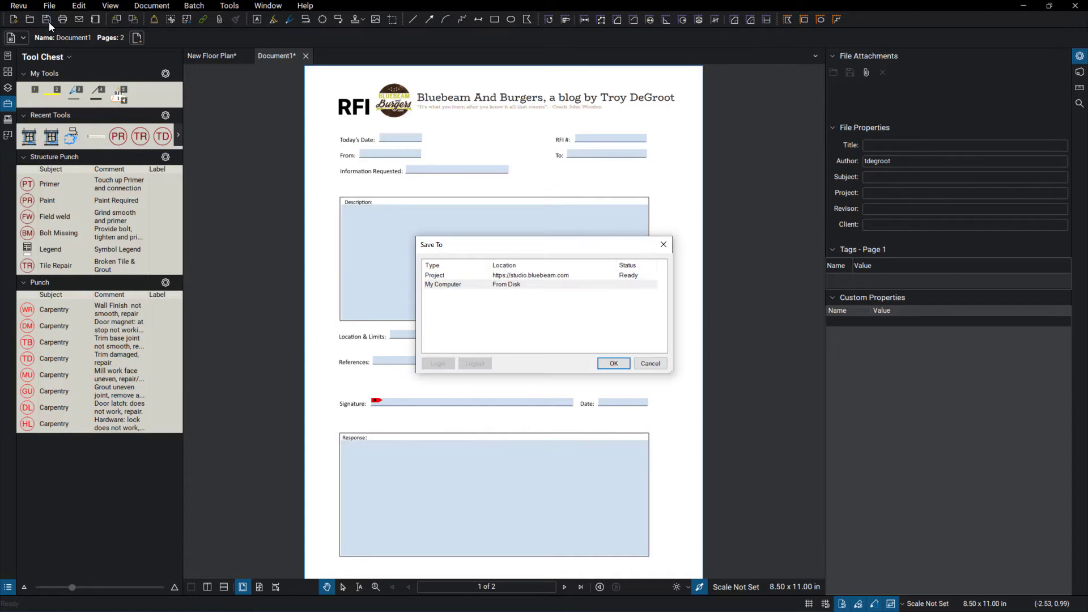
{"action": "left_click", "coordinate": [608, 364]}
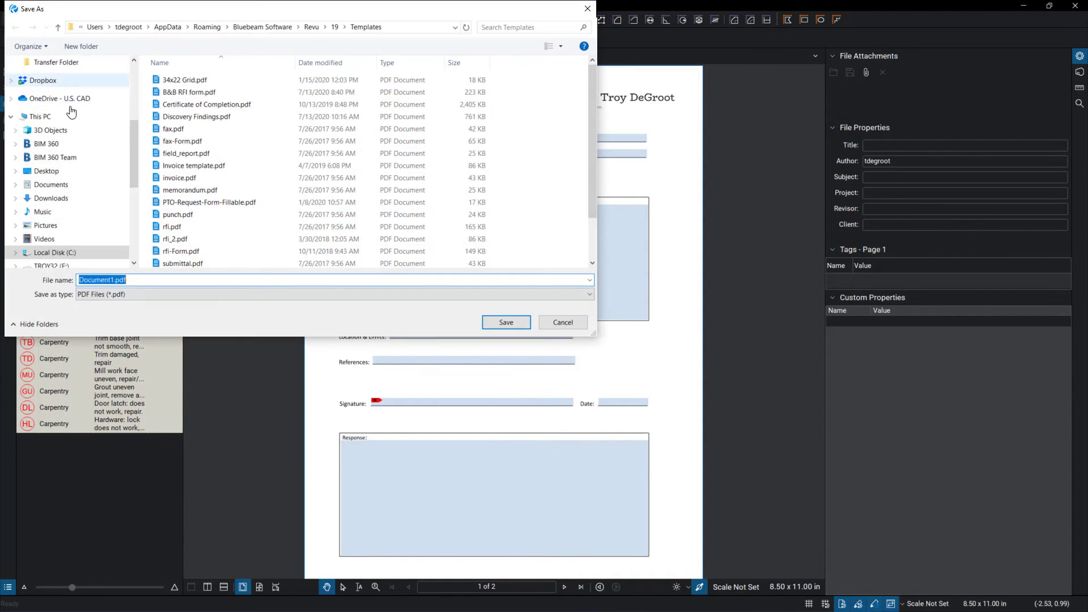
{"action": "scroll", "coordinate": [71, 112], "scroll_direction": "up", "scroll_amount": 4}
{"action": "left_click", "coordinate": [66, 89]}
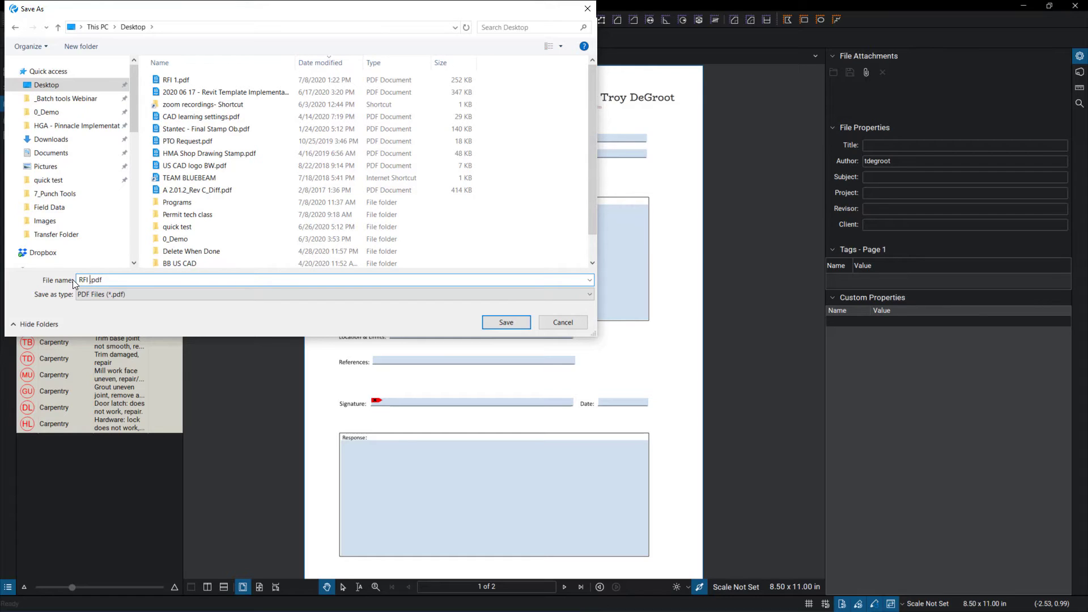
{"action": "left_click", "coordinate": [506, 322]}
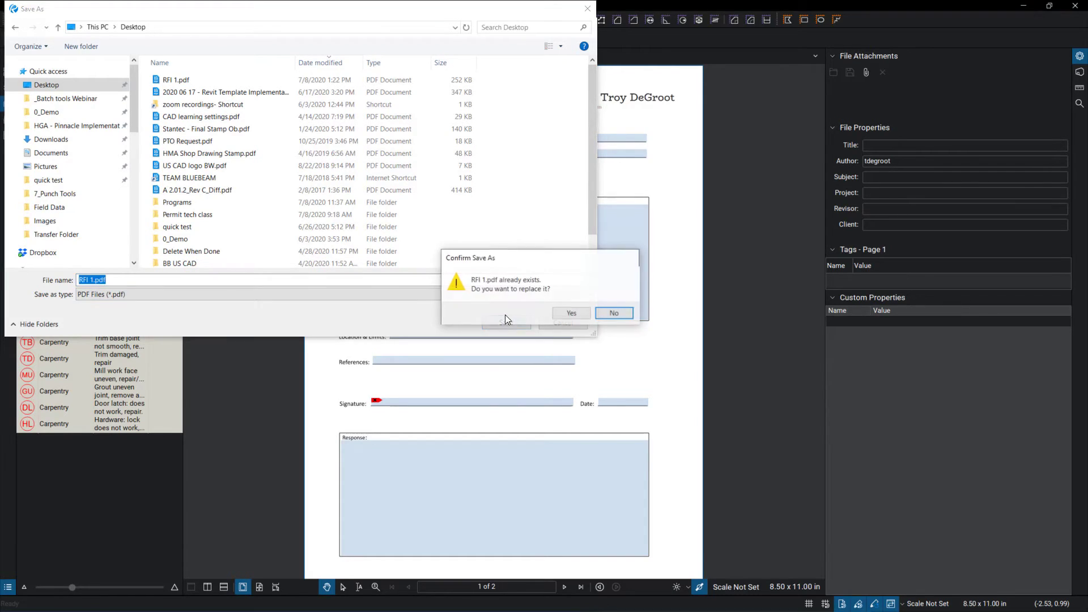
{"action": "left_click", "coordinate": [572, 313]}
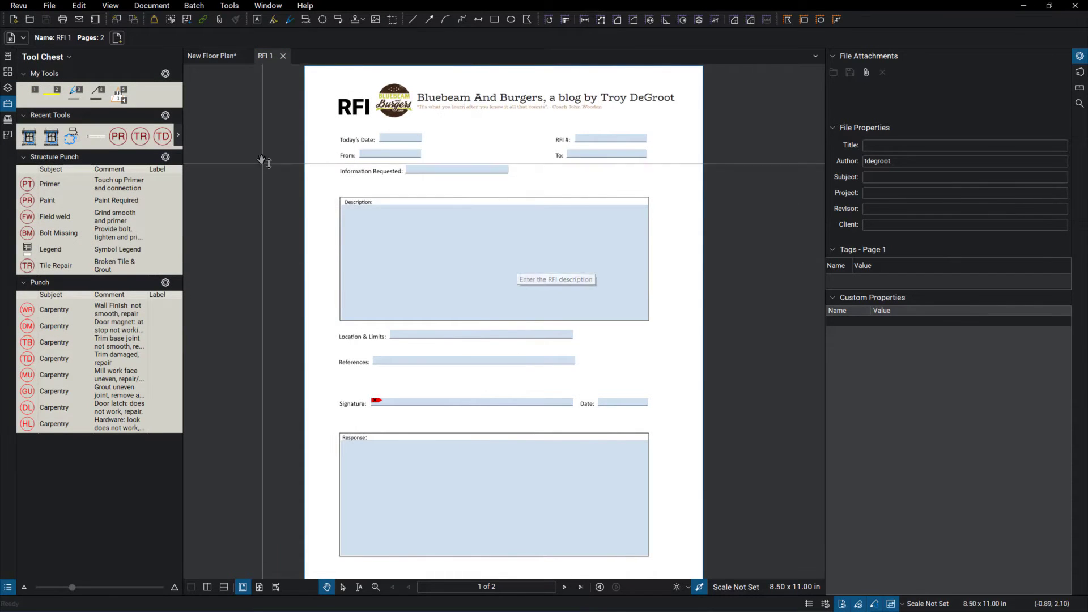
- Add a hyperlink area around the clouded Meetings 201–204 to RFI 1.pdf and confirm it opens the form
{"action": "left_click", "coordinate": [283, 57]}
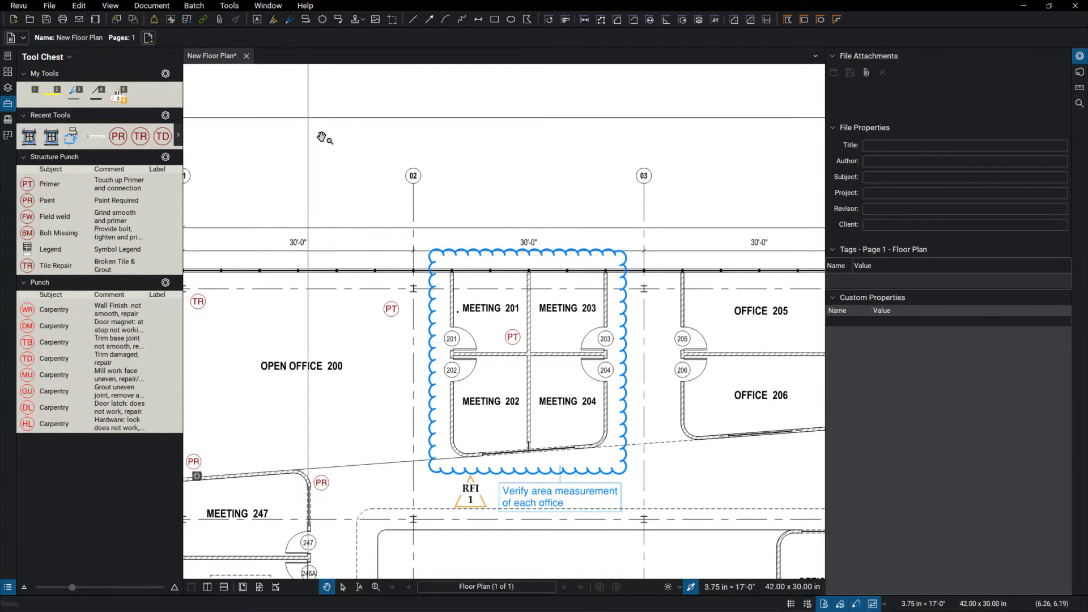
{"action": "left_click_drag", "start_coordinate": [409, 371], "coordinate": [392, 312]}
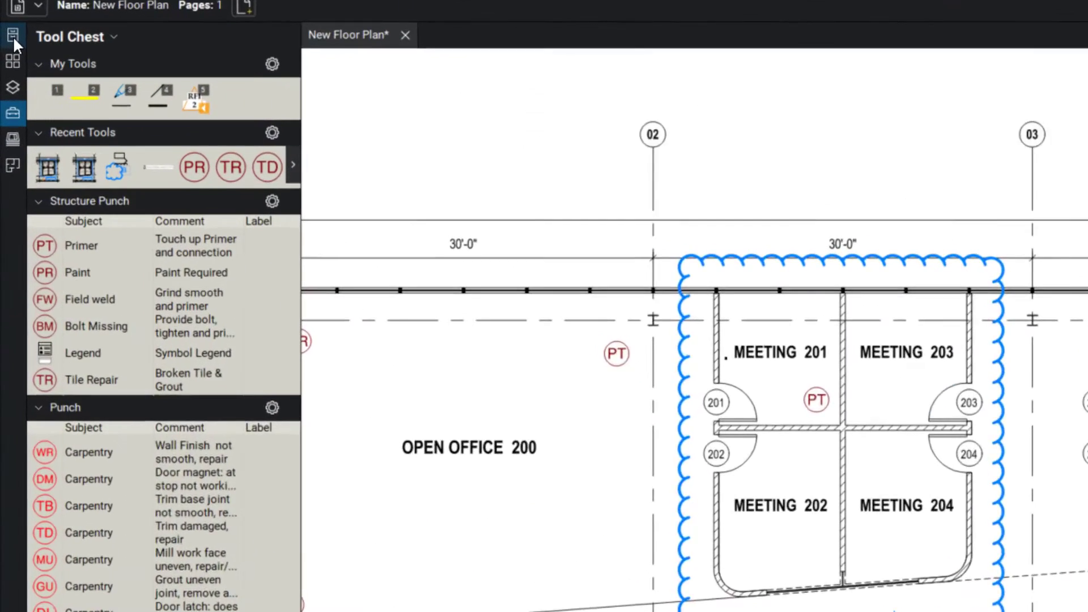
{"action": "left_click", "coordinate": [8, 55]}
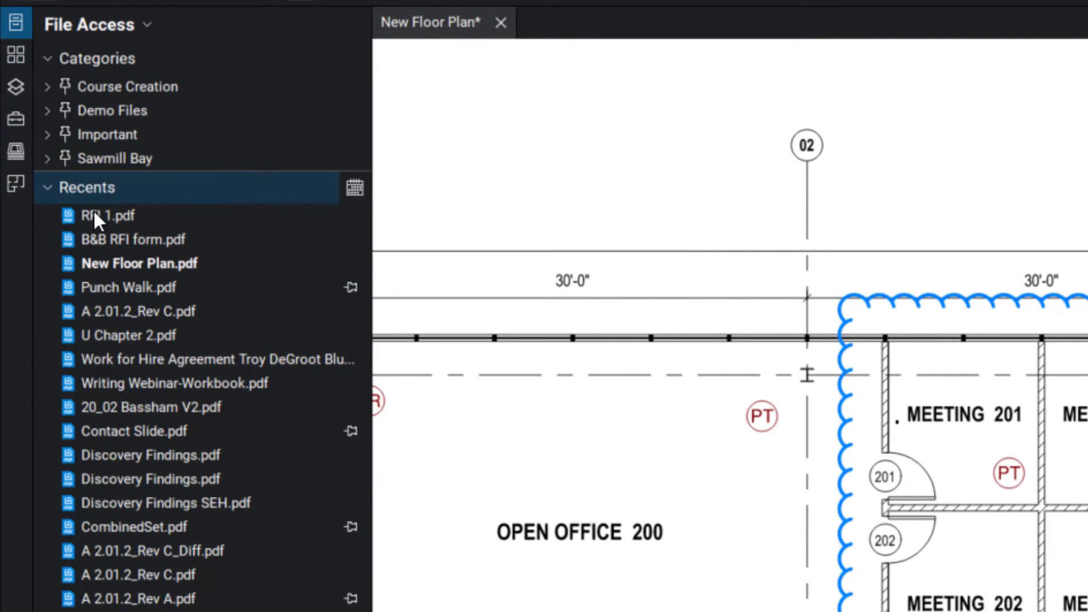
{"action": "mouse_move", "coordinate": [90, 216]}
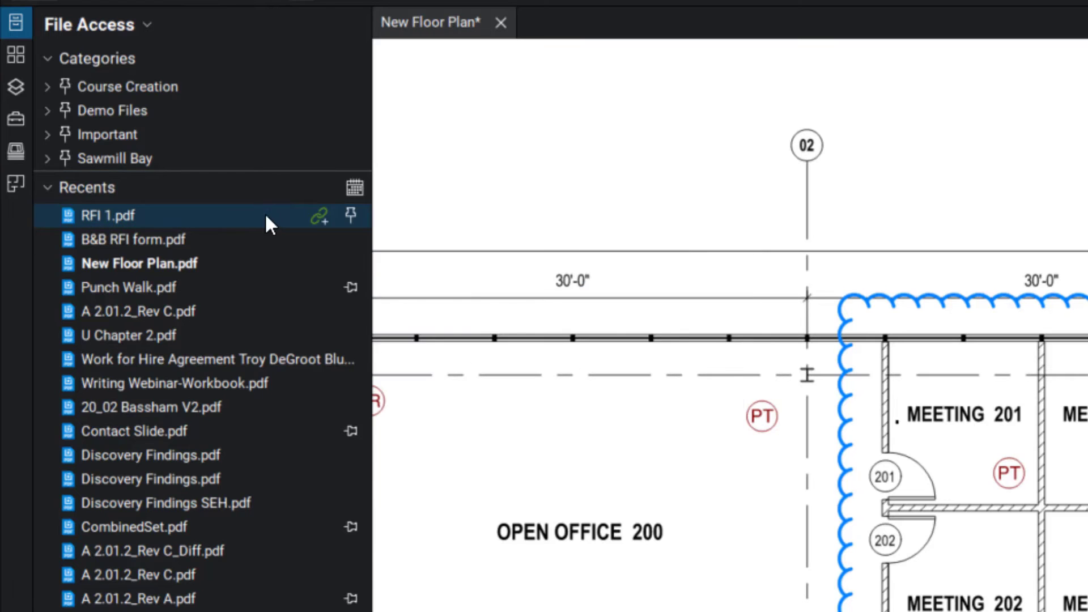
{"action": "left_click", "coordinate": [323, 222]}
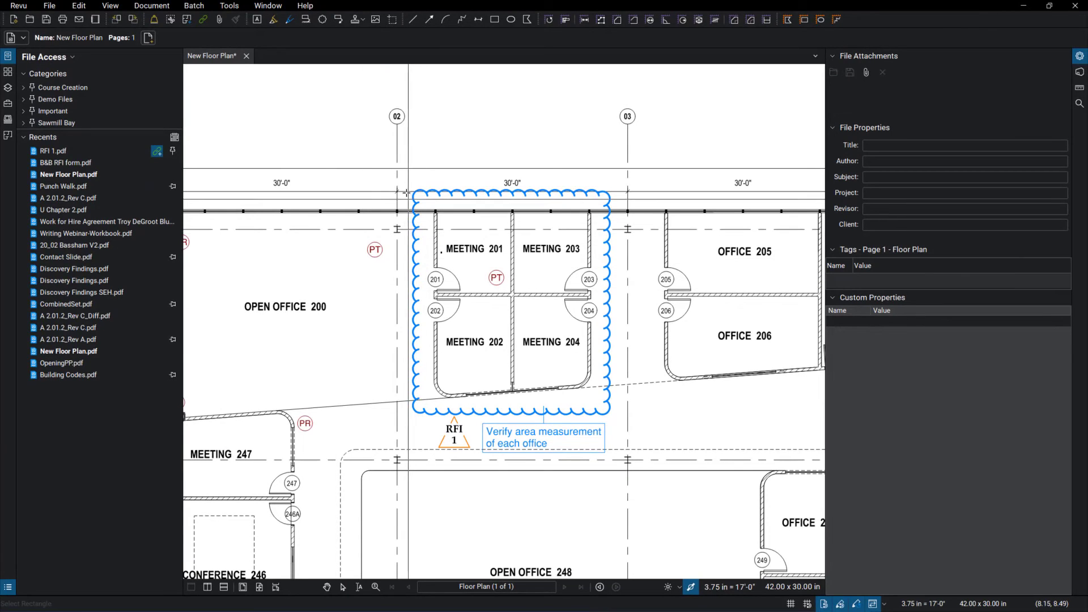
{"action": "left_click_drag", "start_coordinate": [404, 177], "coordinate": [620, 457]}
{"action": "key", "text": "Escape"}
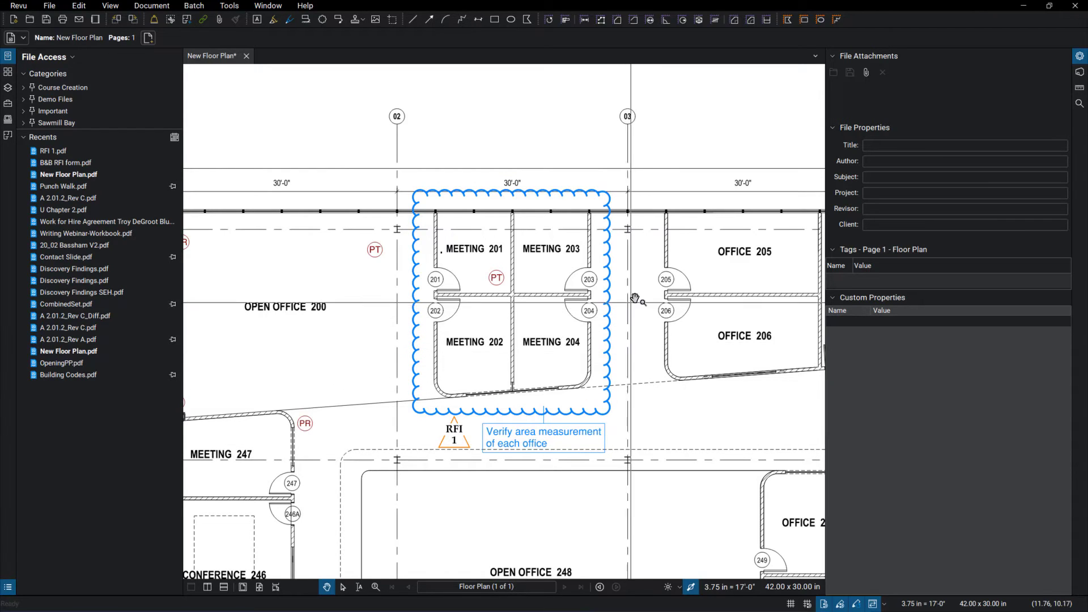
{"action": "left_click", "coordinate": [589, 302]}
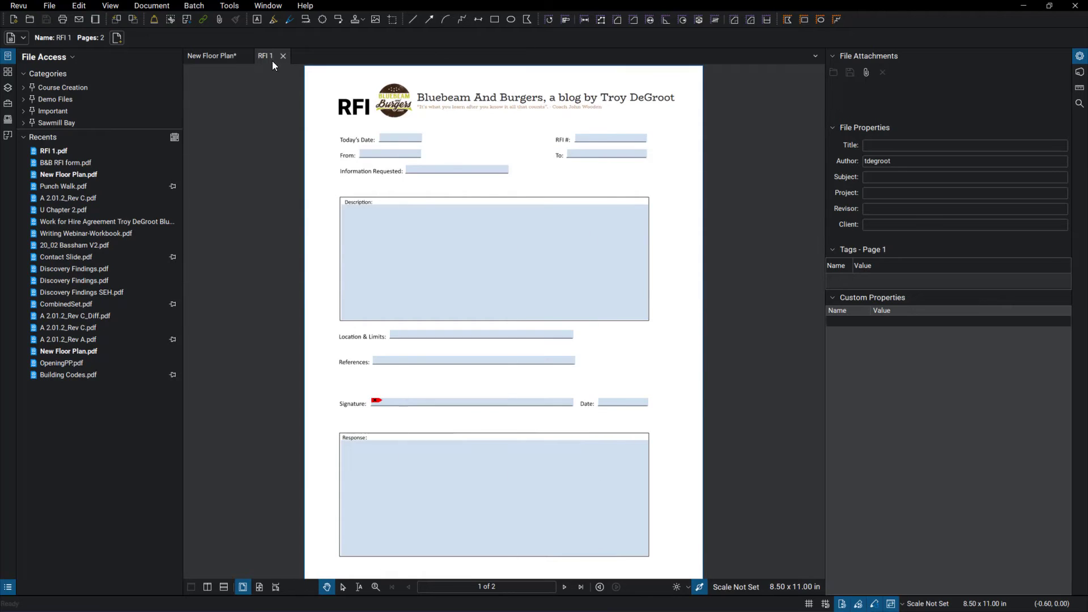
{"action": "left_click", "coordinate": [283, 58]}
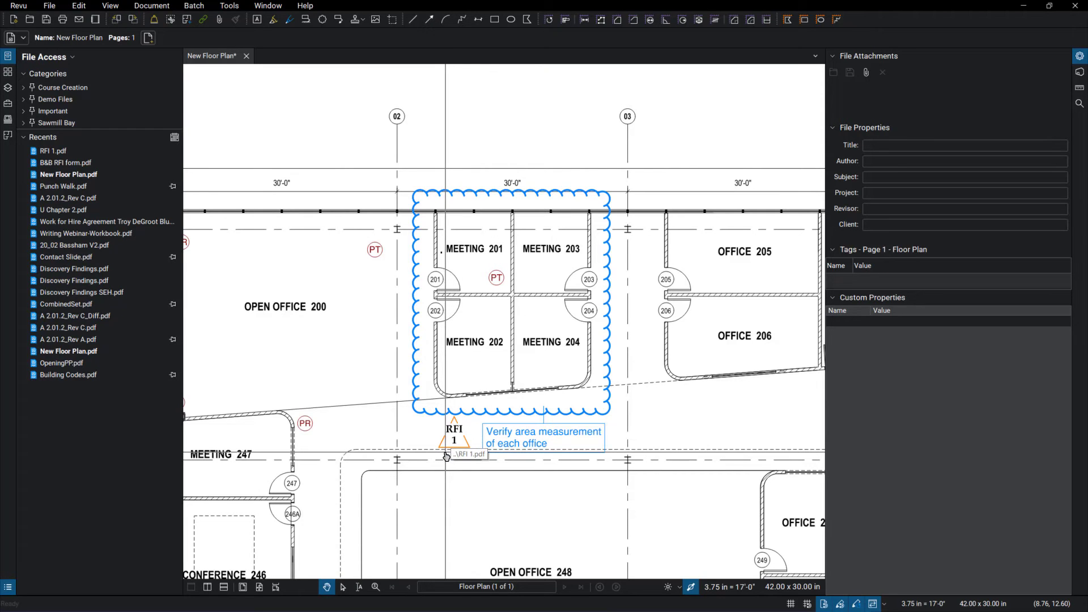
- Give the RFI 1 delta an Open action targeting Desktop RFI 1.pdf via a relative path
{"action": "left_click", "coordinate": [456, 436]}
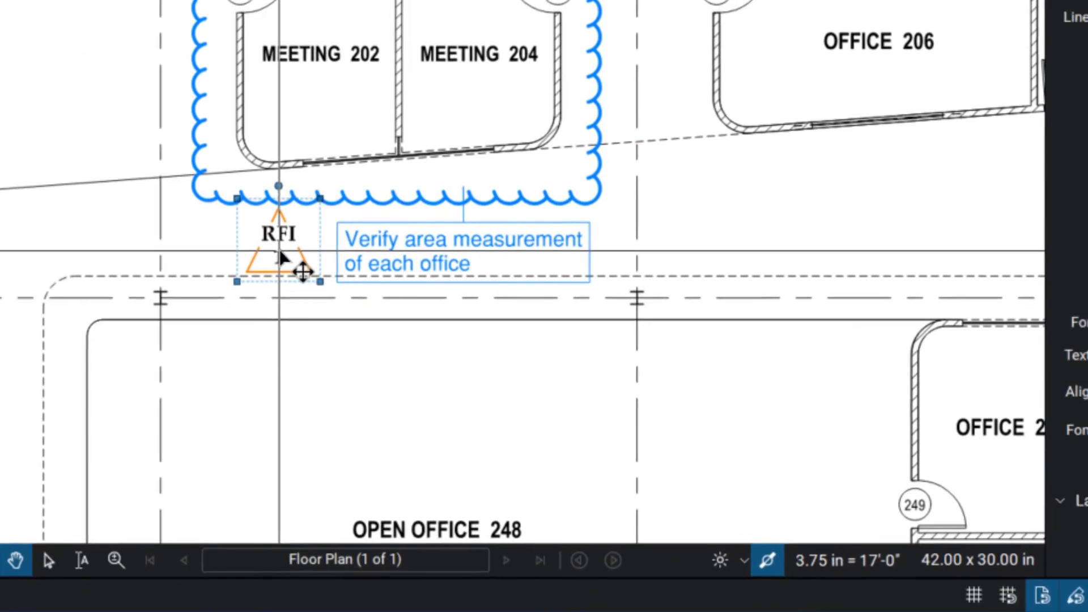
{"action": "right_click", "coordinate": [455, 437]}
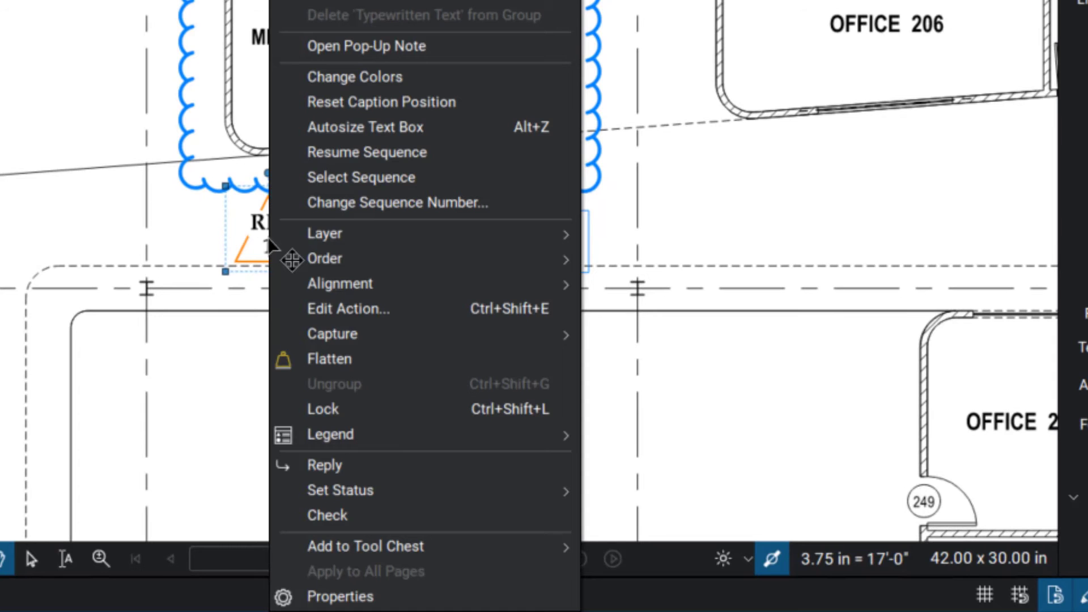
{"action": "left_click", "coordinate": [366, 309]}
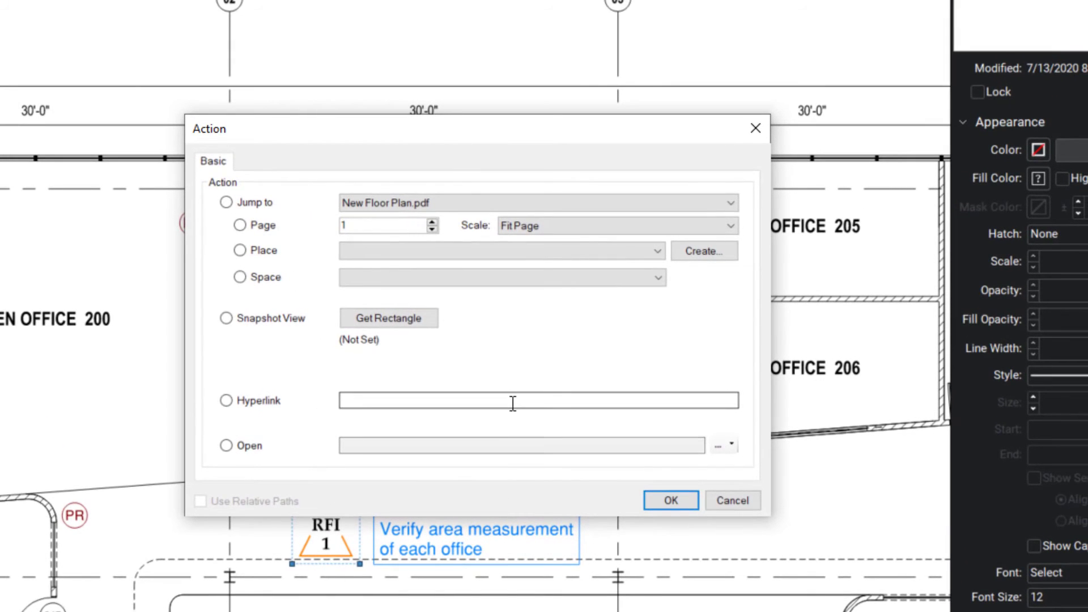
{"action": "left_click", "coordinate": [719, 446]}
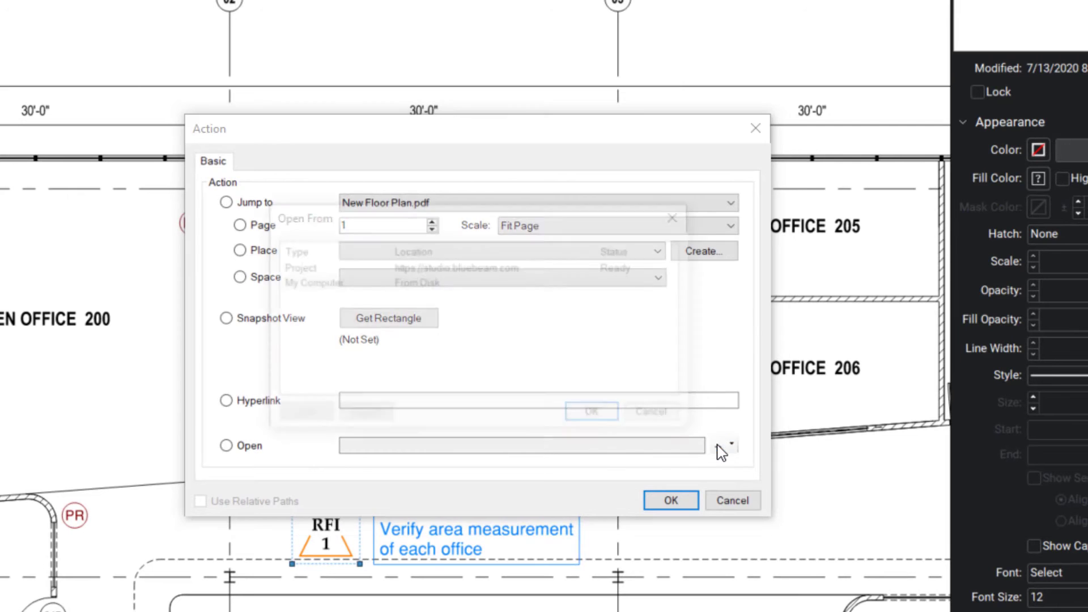
{"action": "left_click", "coordinate": [599, 416]}
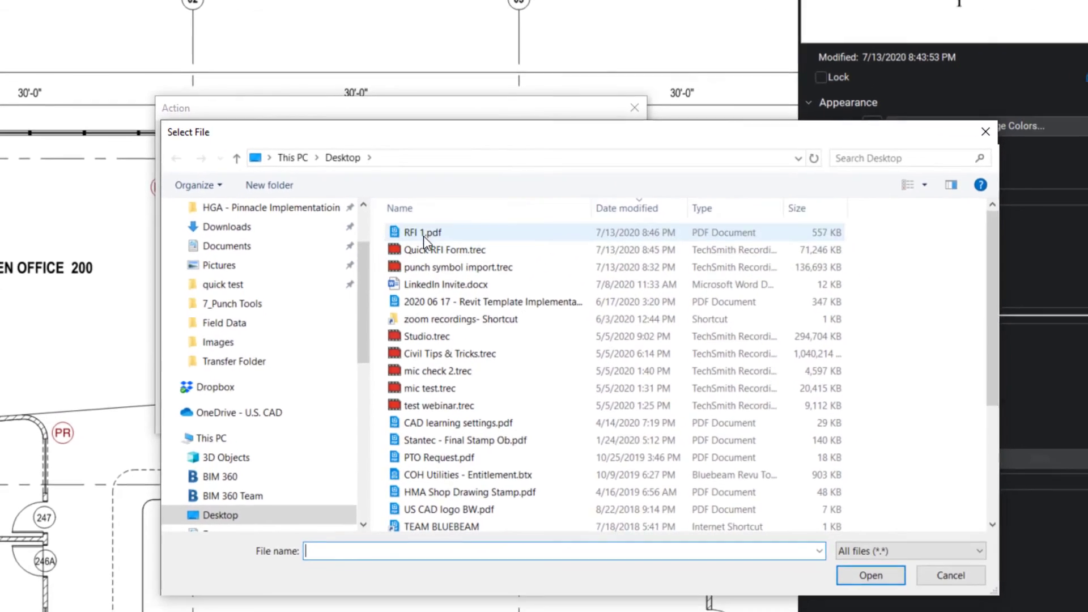
{"action": "left_click", "coordinate": [423, 236]}
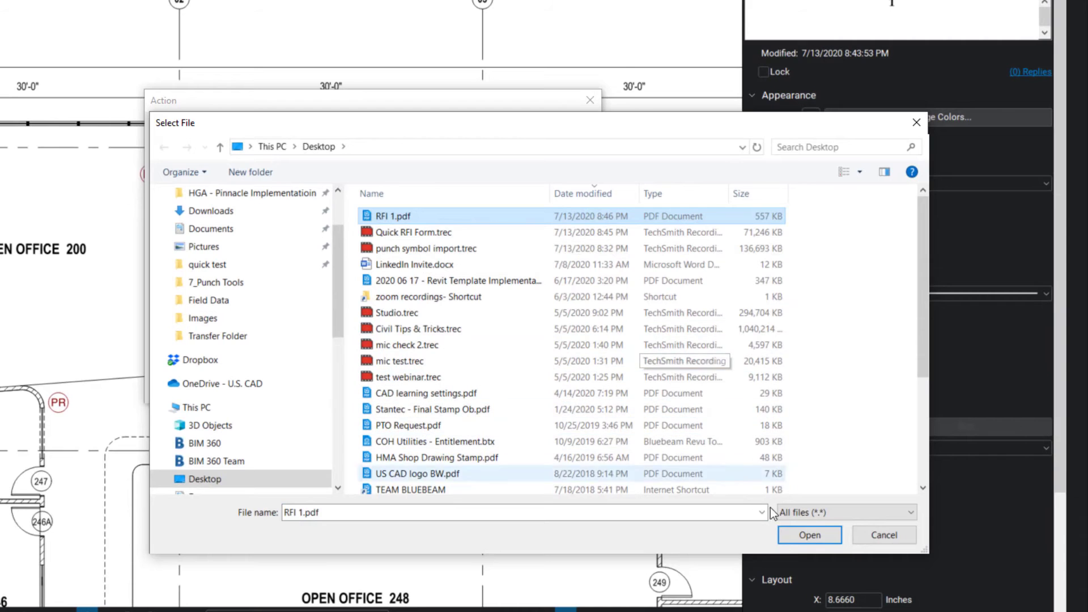
{"action": "left_click", "coordinate": [810, 535]}
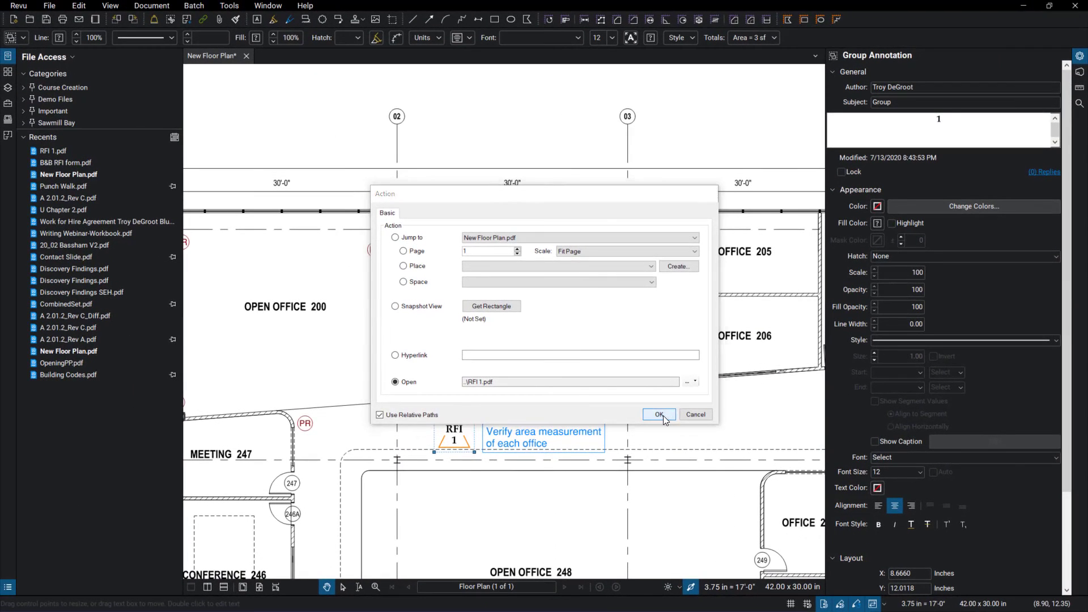
{"action": "left_click", "coordinate": [554, 396]}
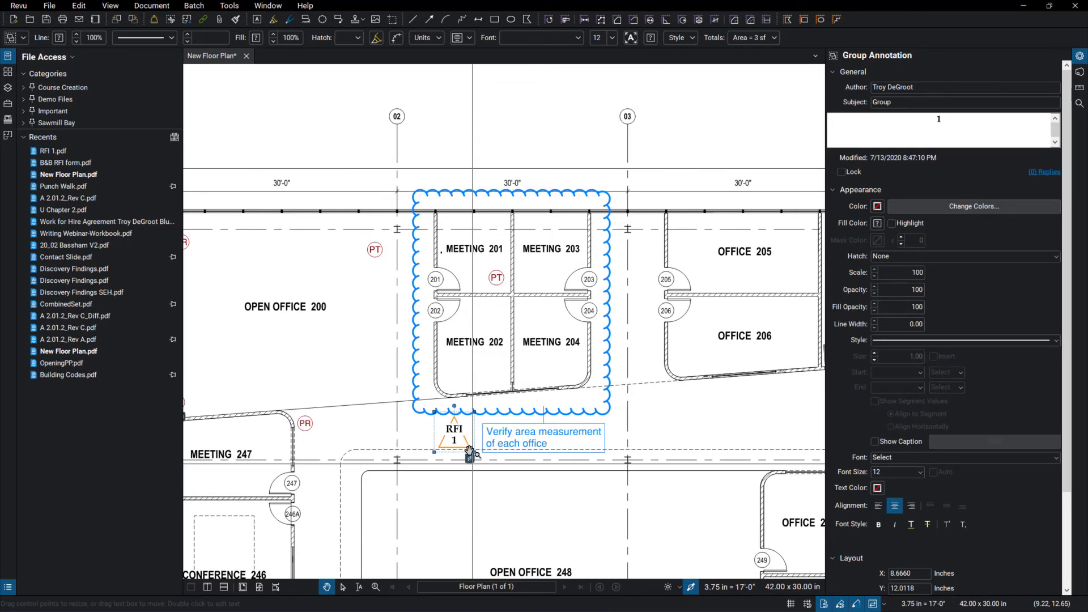
{"action": "left_click", "coordinate": [463, 477]}
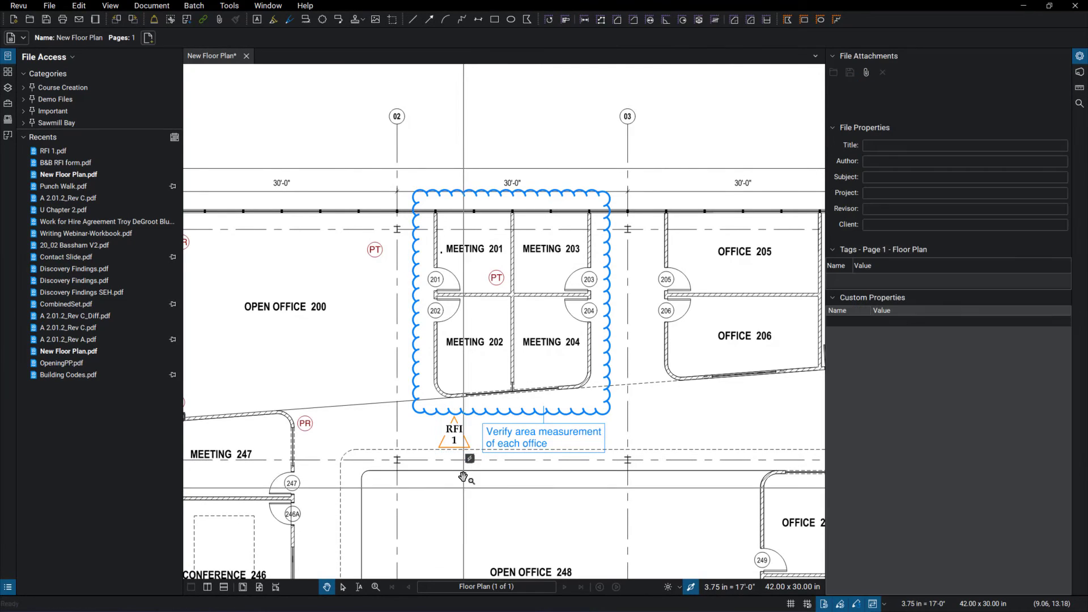
{"action": "left_click", "coordinate": [469, 459]}
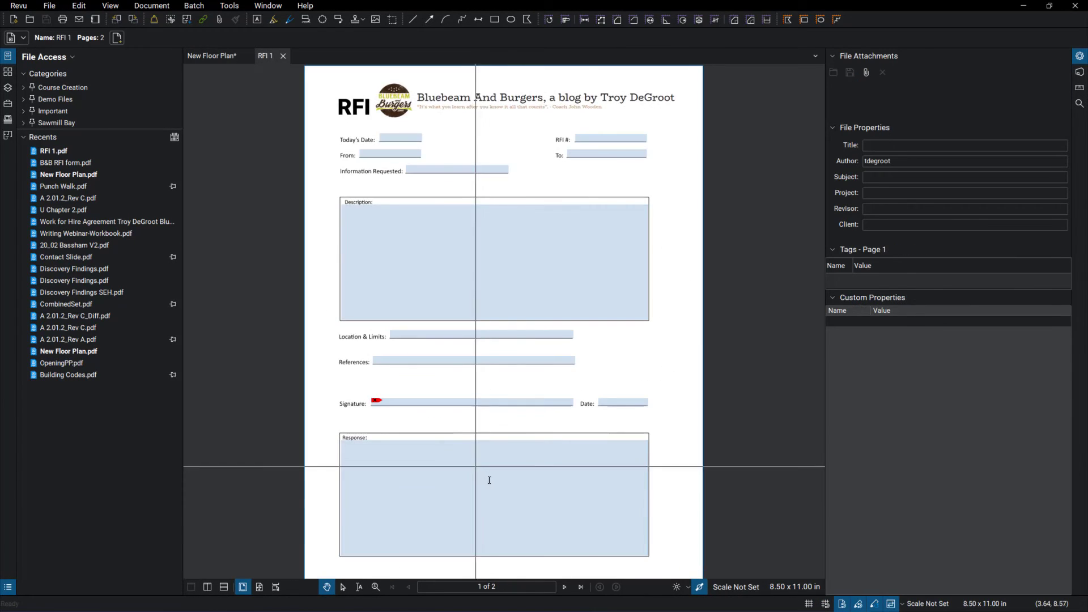